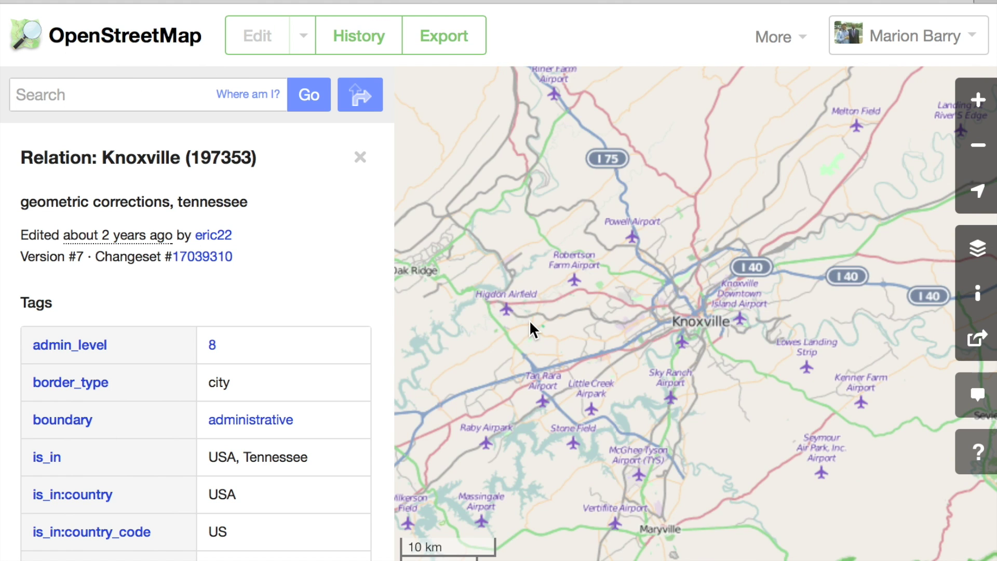
# Step: Zoom into a Knoxville neighbourhood to street level and open it in the iD editor
pyautogui.scroll(1, 528, 320)
pyautogui.click(546, 333)
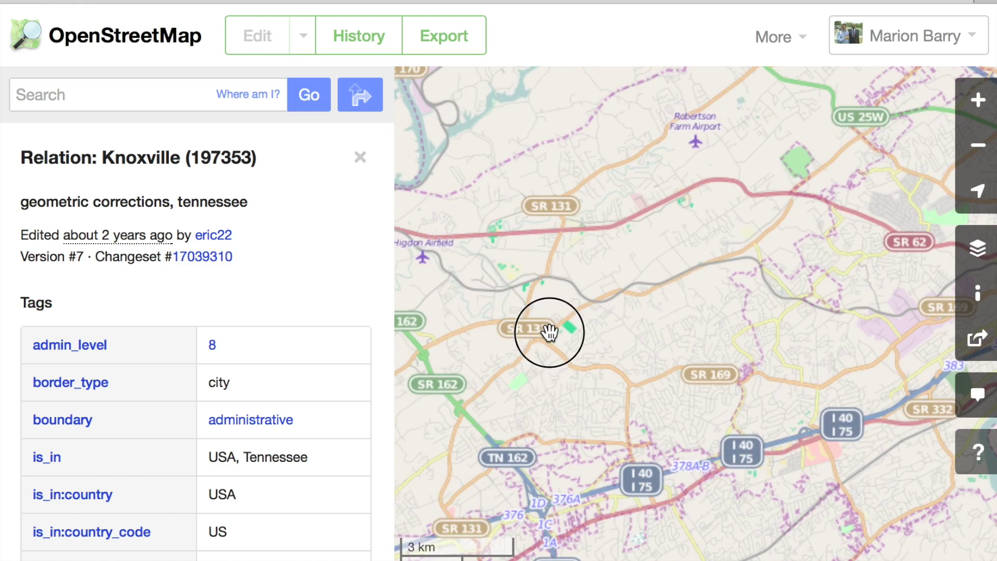
pyautogui.doubleClick(546, 333)
pyautogui.scroll(1, 568, 331)
pyautogui.doubleClick(718, 305)
pyautogui.doubleClick(696, 294)
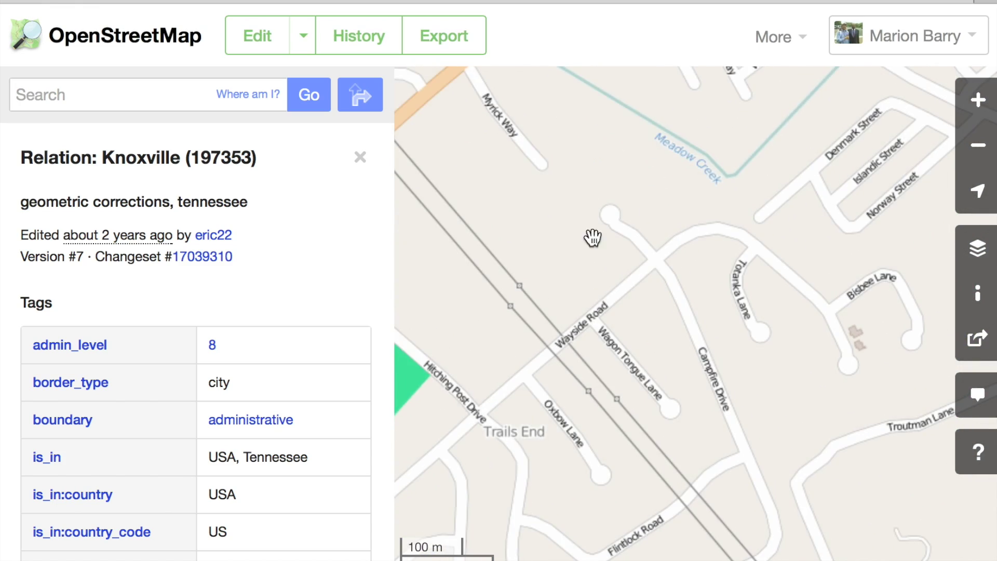
pyautogui.click(249, 38)
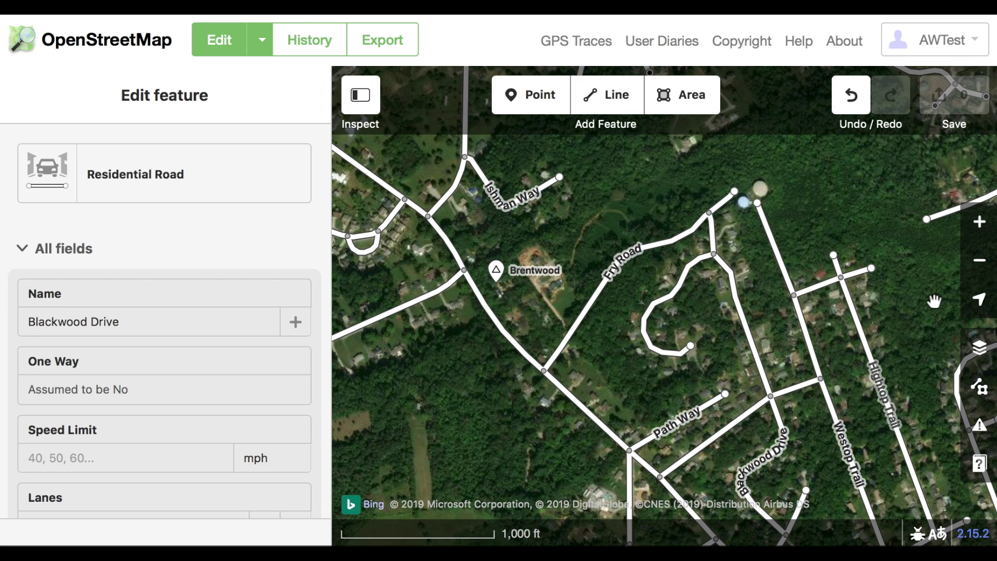
# Step: Deselect Blackwood Drive, zoom in three levels onto the red-roofed house, and begin a new area
pyautogui.click(933, 301)
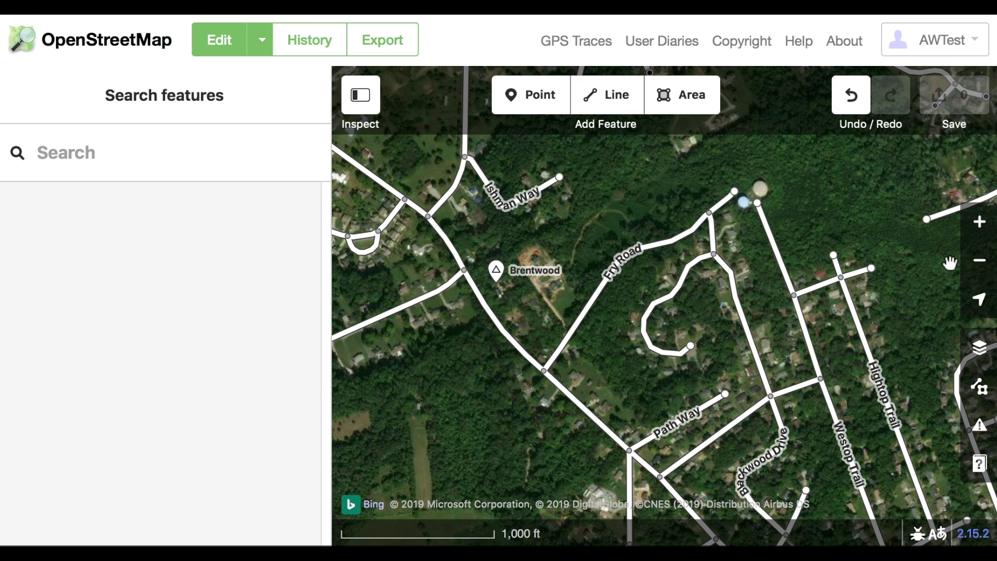
pyautogui.click(980, 223)
pyautogui.click(980, 222)
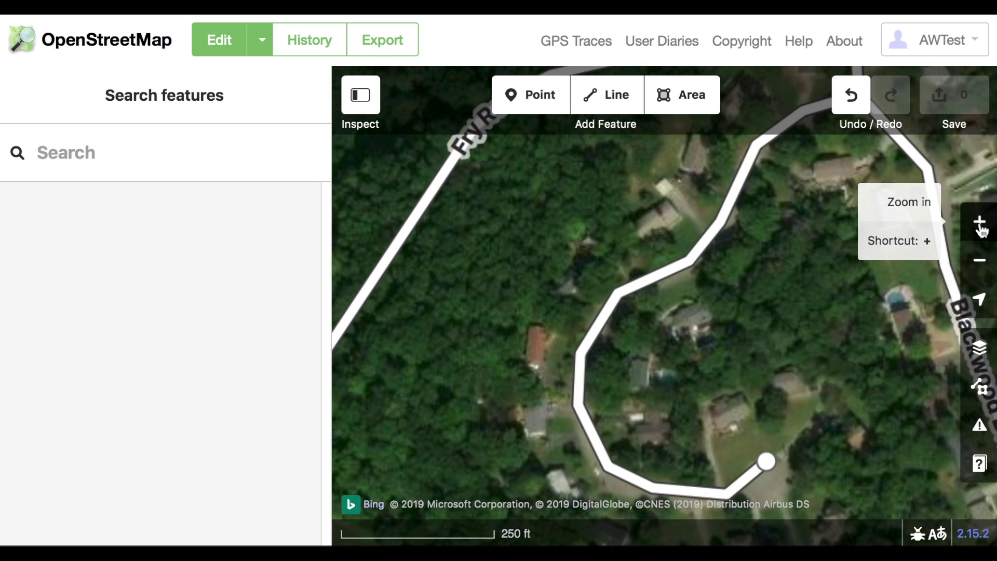
pyautogui.click(980, 222)
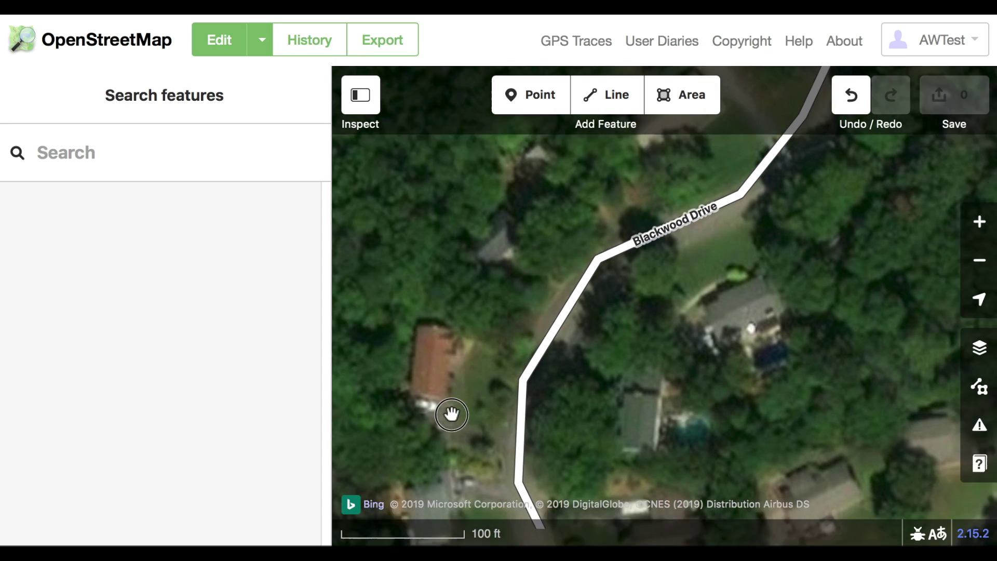
pyautogui.moveTo(451, 414); pyautogui.dragTo(482, 393)
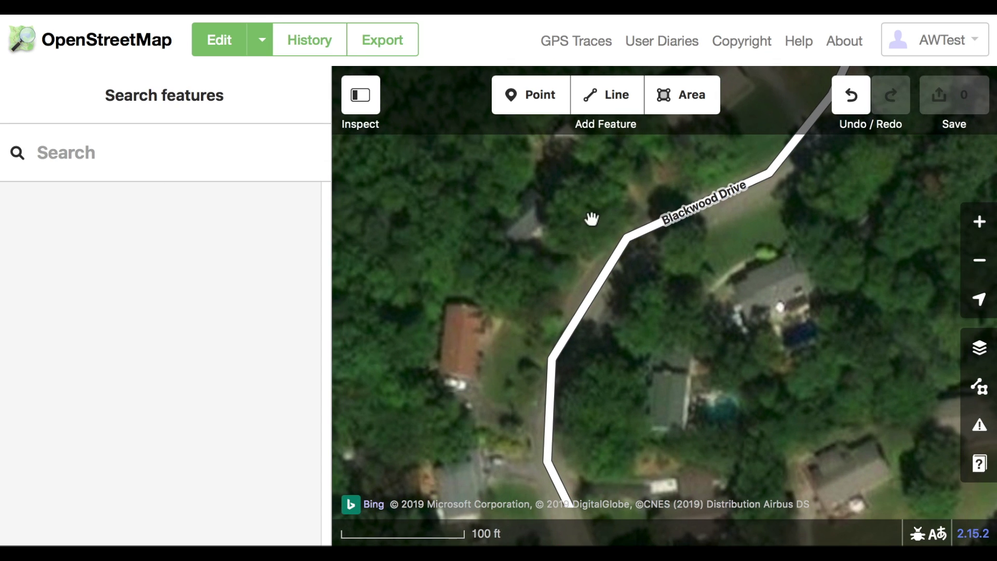
pyautogui.click(672, 103)
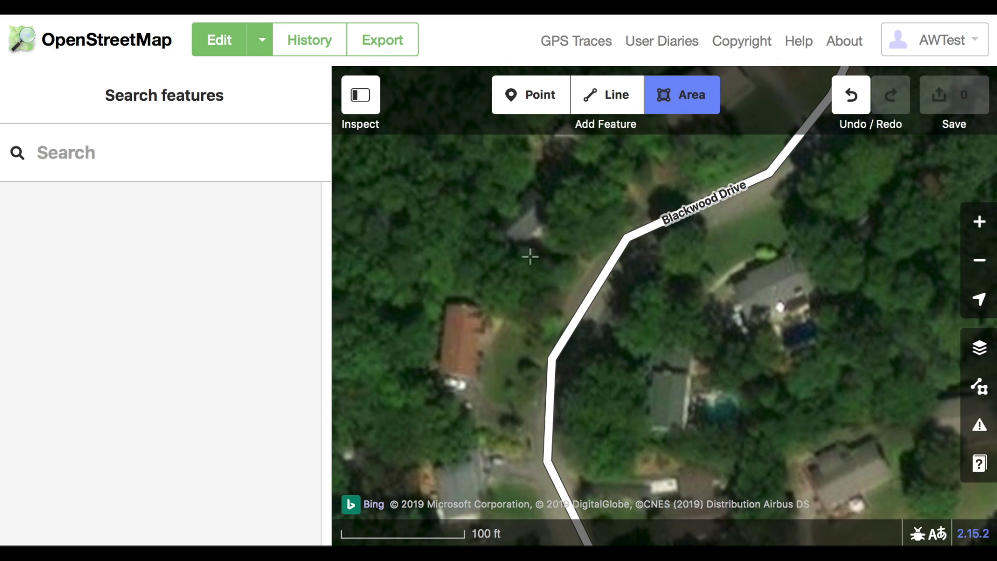
# Step: Trace the red-roofed house's four corners and tag it Building Features > Building
pyautogui.click(447, 305)
pyautogui.click(439, 372)
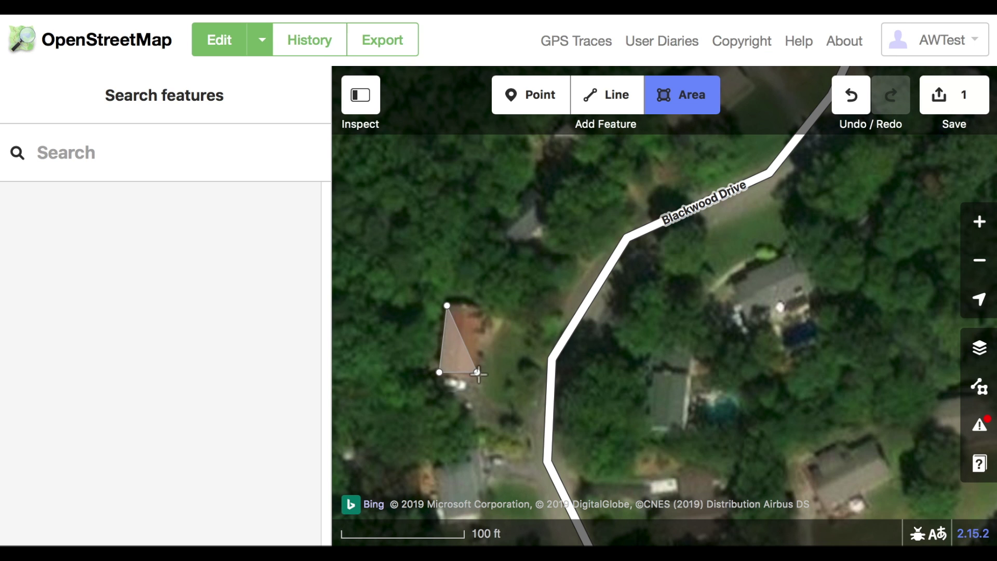
pyautogui.click(478, 374)
pyautogui.doubleClick(485, 309)
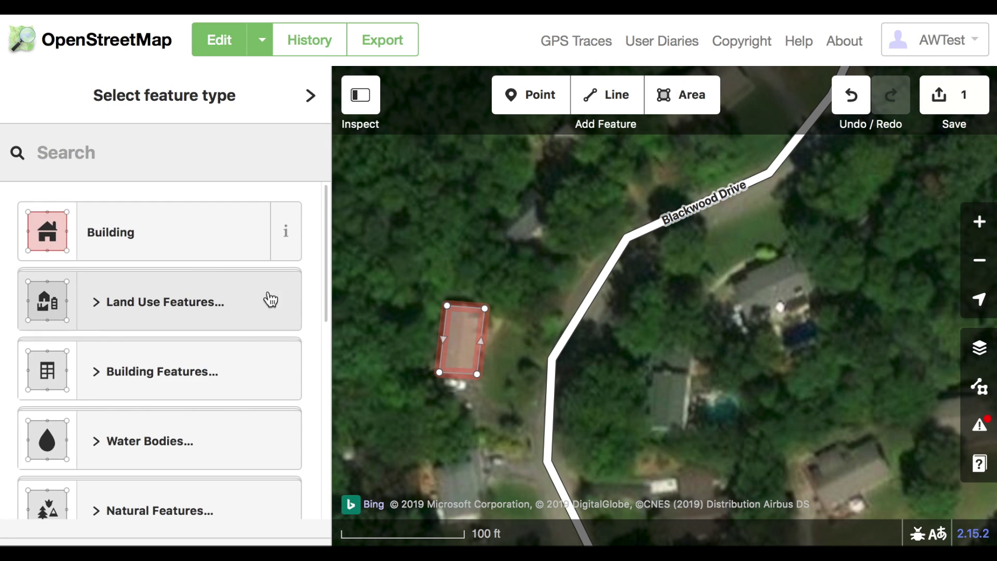
pyautogui.click(141, 373)
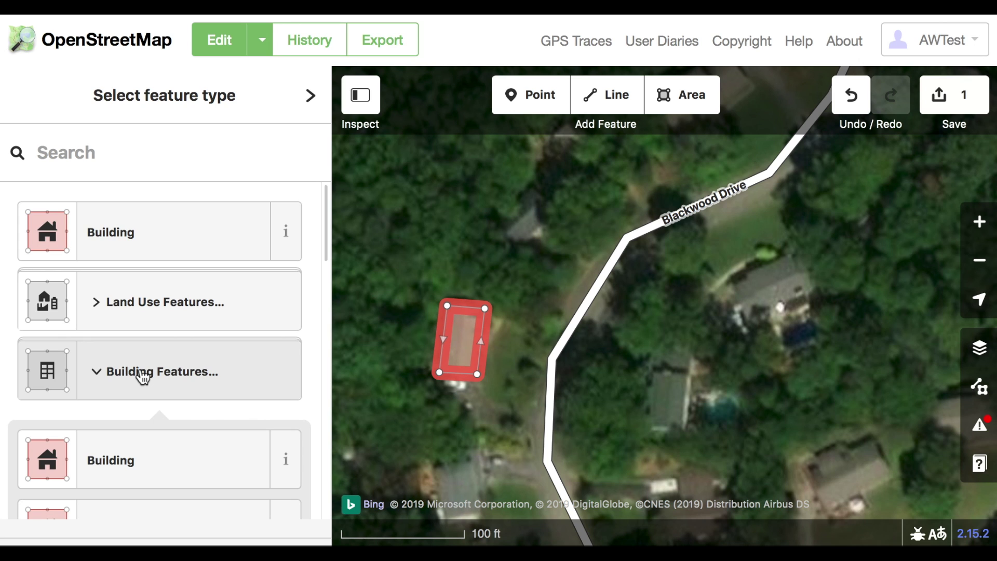
pyautogui.click(125, 460)
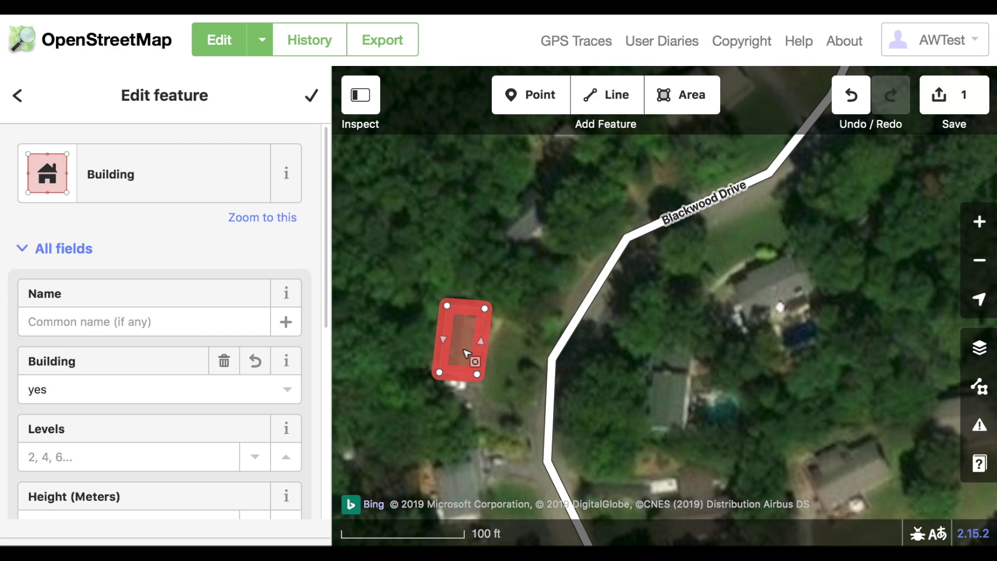
# Step: Apply Square from the red-roofed house's edit menu to straighten its corners
pyautogui.rightClick(488, 365)
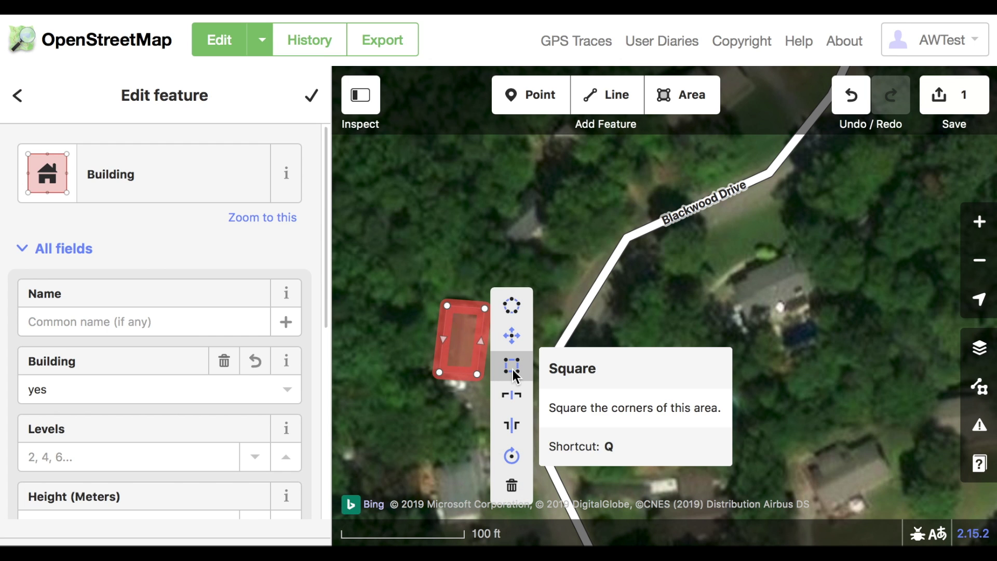
pyautogui.click(512, 368)
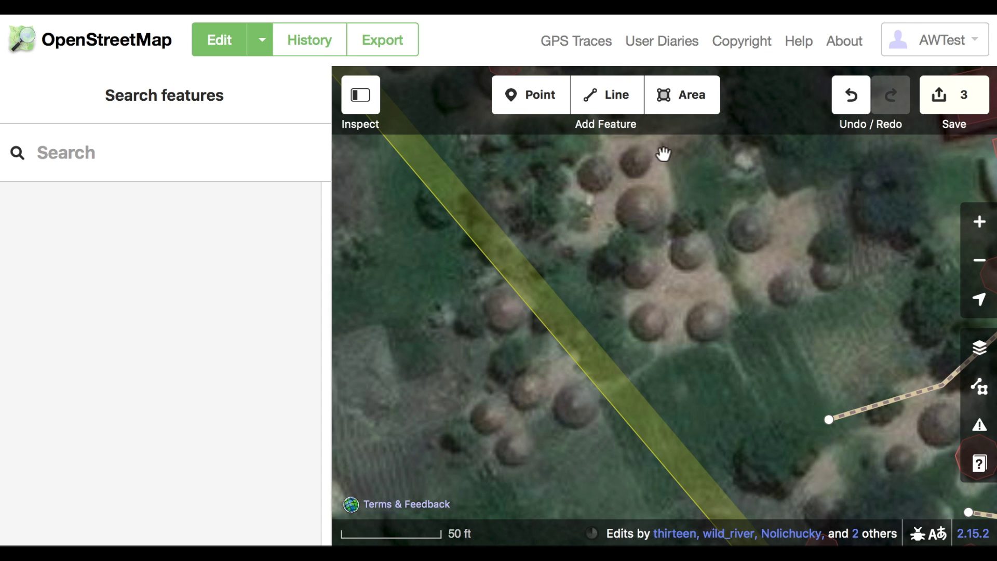
# Step: Trace an eight-point area around the round hut
pyautogui.click(679, 97)
pyautogui.click(746, 207)
pyautogui.click(729, 217)
pyautogui.click(730, 238)
pyautogui.click(743, 246)
pyautogui.click(764, 244)
pyautogui.click(772, 232)
pyautogui.click(771, 214)
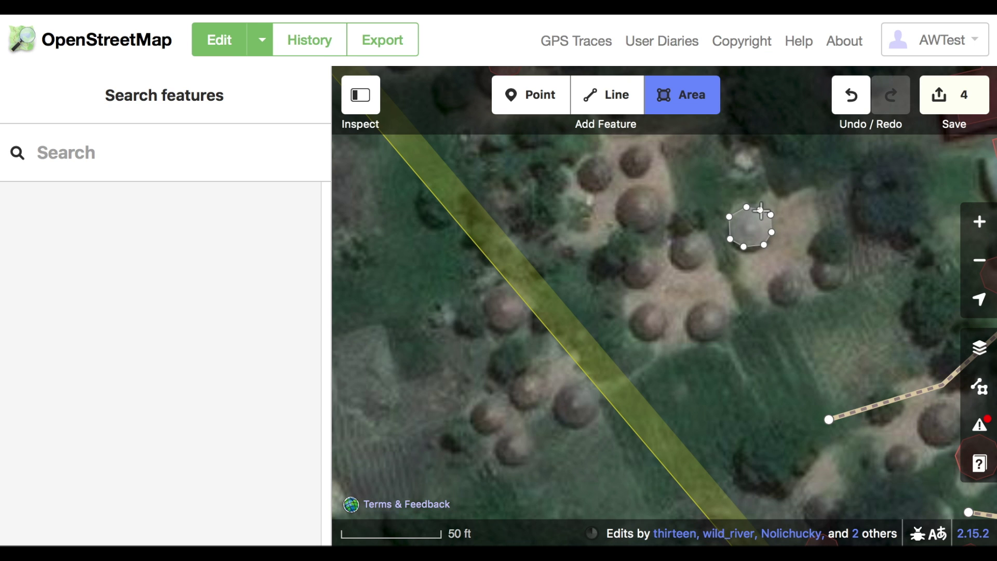
pyautogui.doubleClick(762, 210)
# Step: Tag the hut as a Building, circularize its outline, and deselect it
pyautogui.click(207, 254)
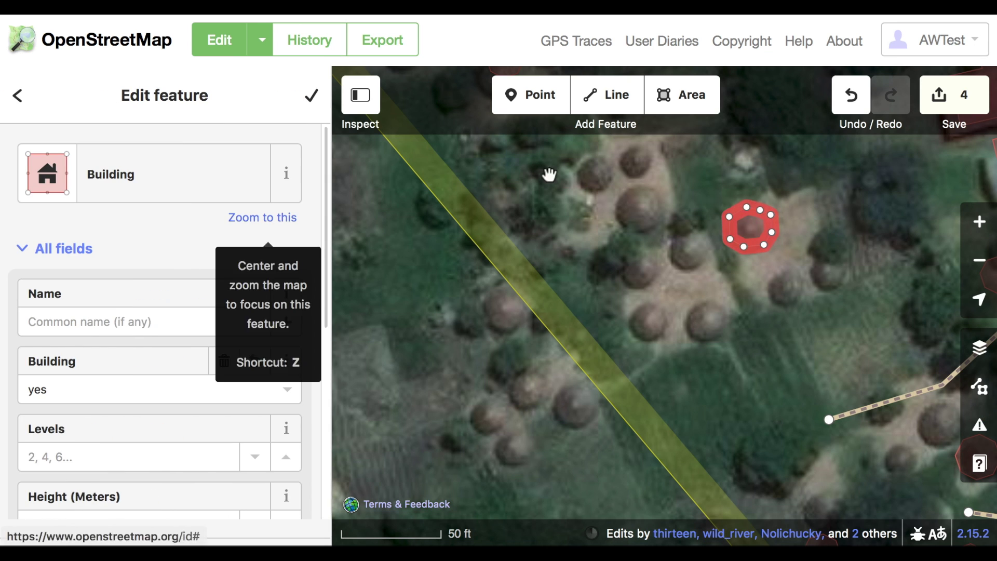
pyautogui.rightClick(752, 229)
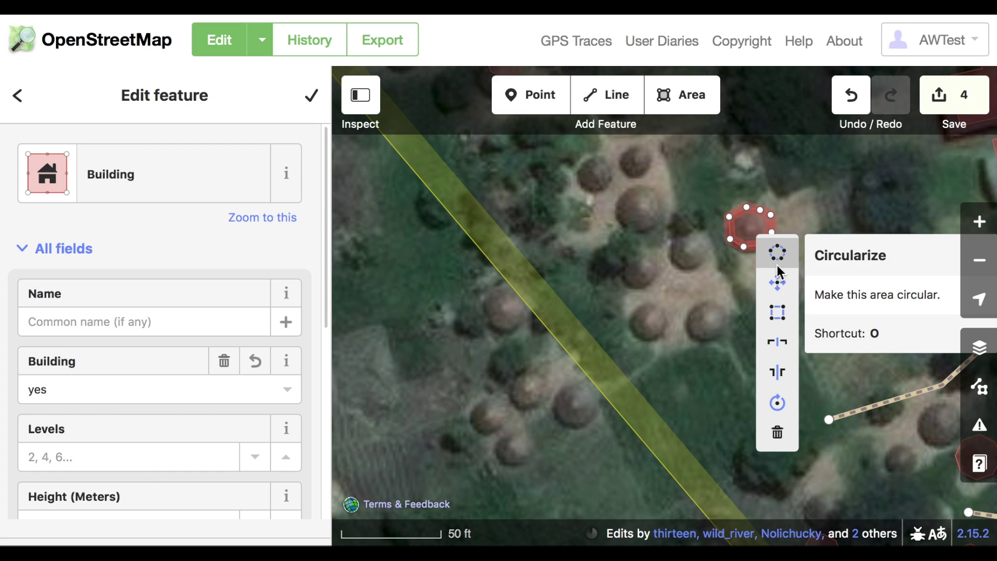
pyautogui.click(779, 267)
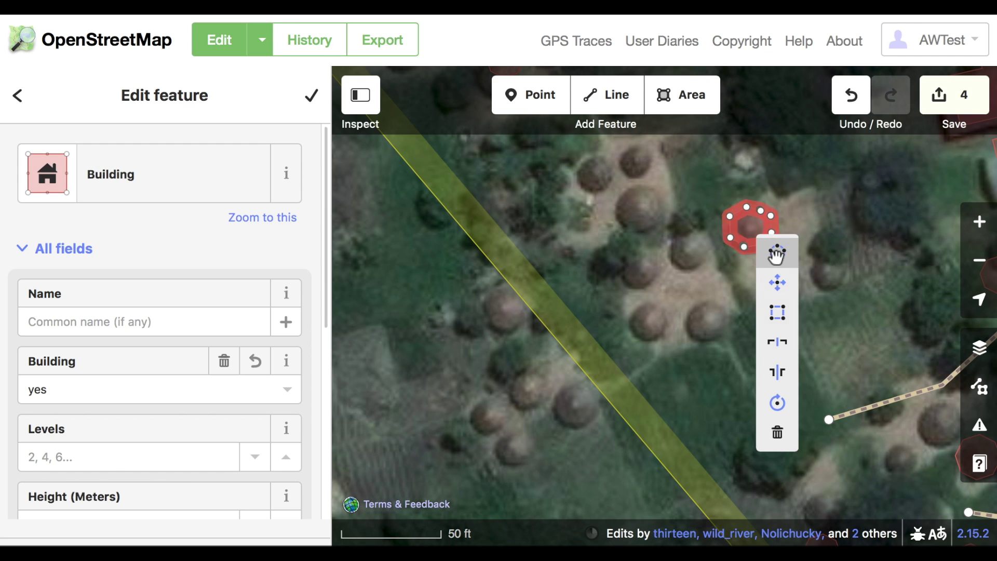
pyautogui.press('Escape')
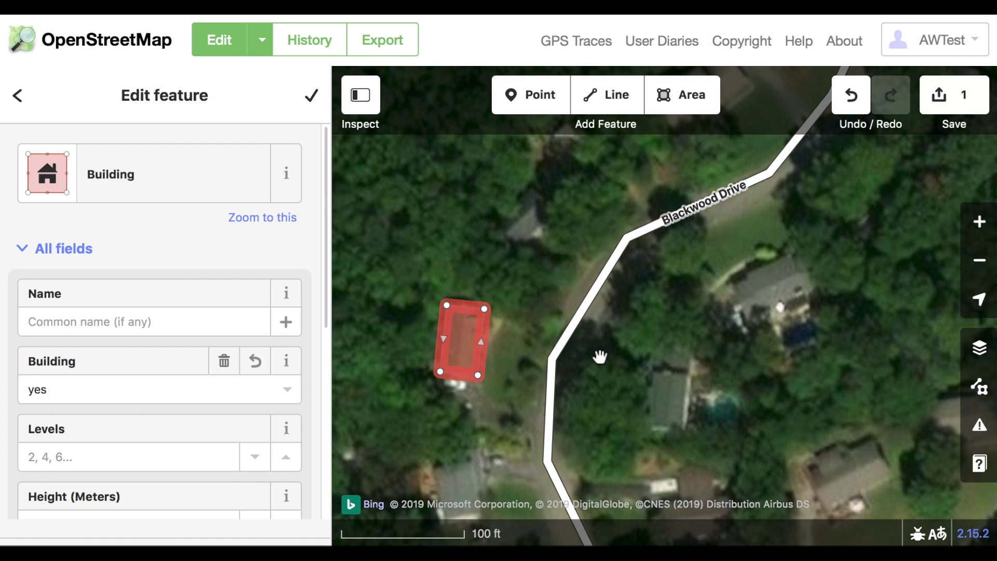
# Step: Trace a four-corner area over the house beside the pool
pyautogui.press('Escape')
pyautogui.click(684, 110)
pyautogui.click(653, 368)
pyautogui.click(648, 425)
pyautogui.click(685, 427)
pyautogui.click(689, 374)
pyautogui.click(688, 374)
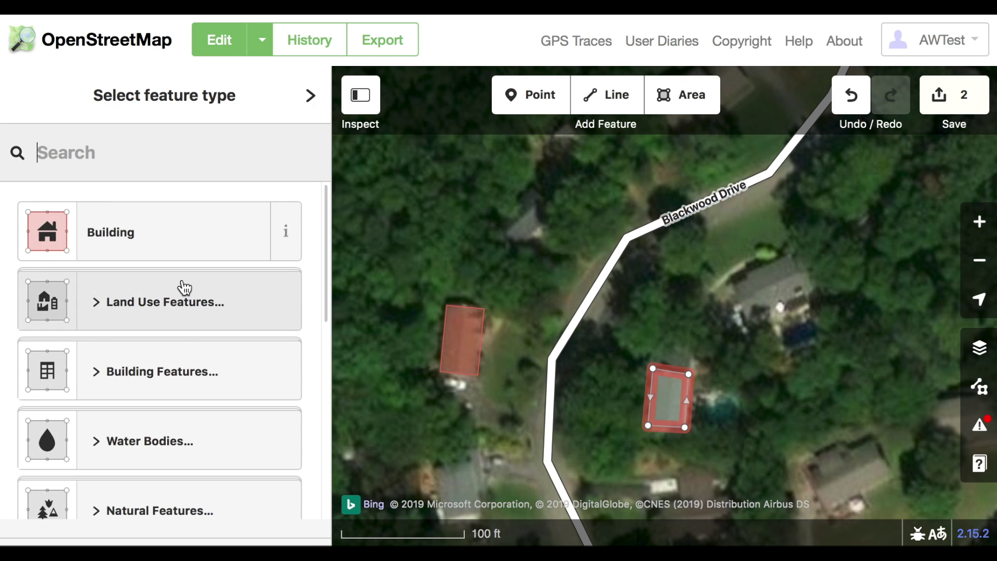
# Step: Tag the pool-side house as a Building and square its corners
pyautogui.click(211, 234)
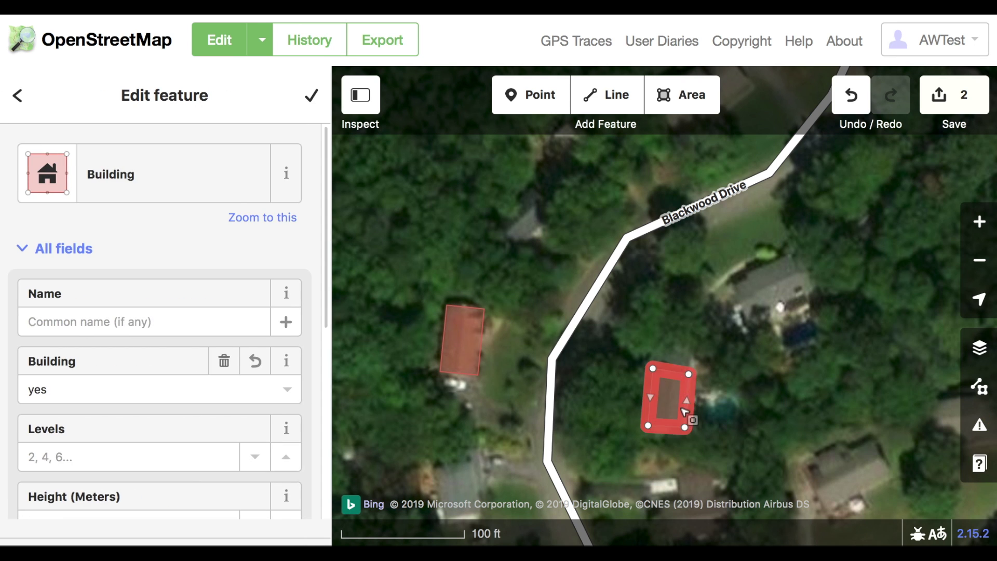
pyautogui.rightClick(684, 411)
pyautogui.click(712, 363)
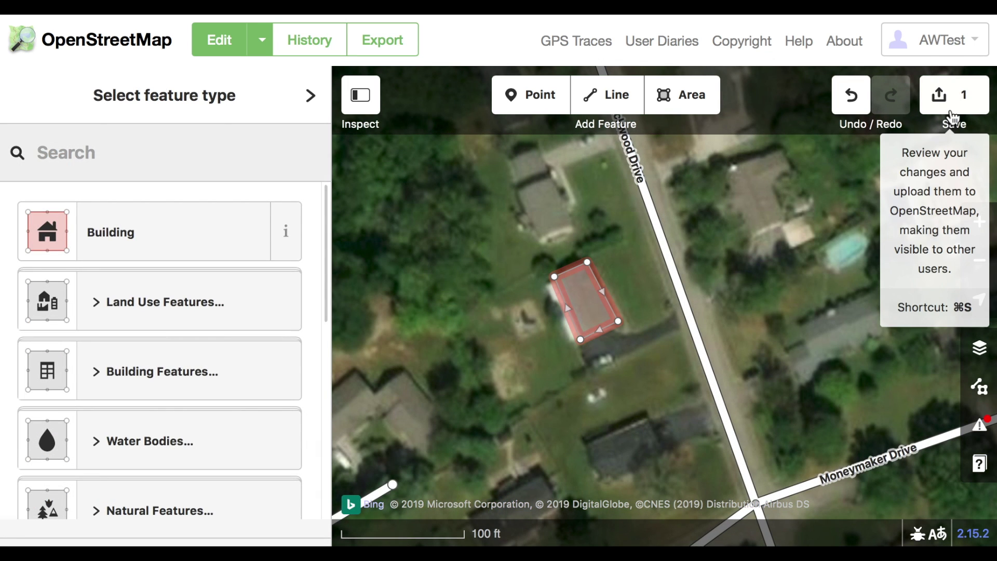
# Step: Fix the 'no descriptive tags' warning by tagging that area as a Building
pyautogui.click(951, 117)
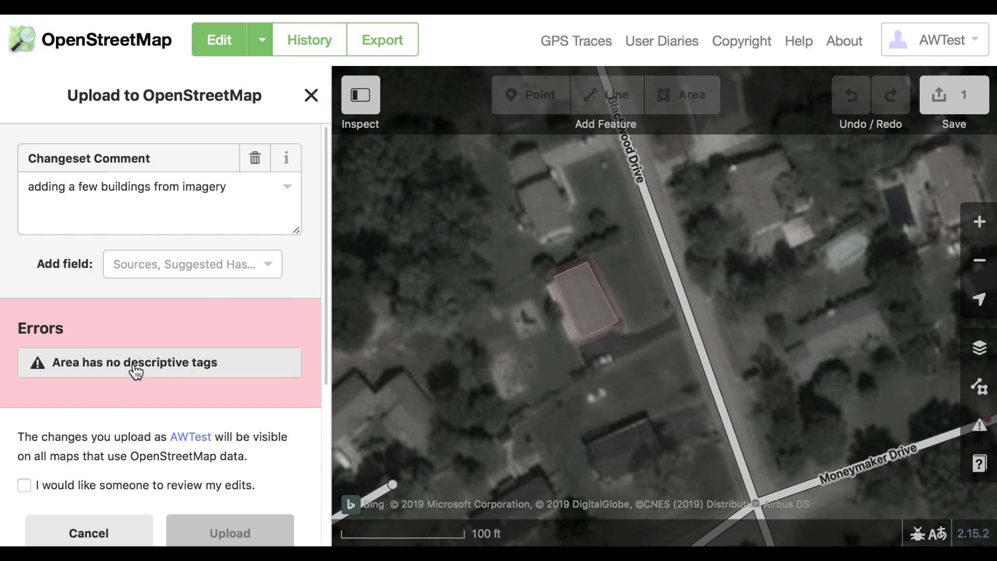
pyautogui.click(134, 367)
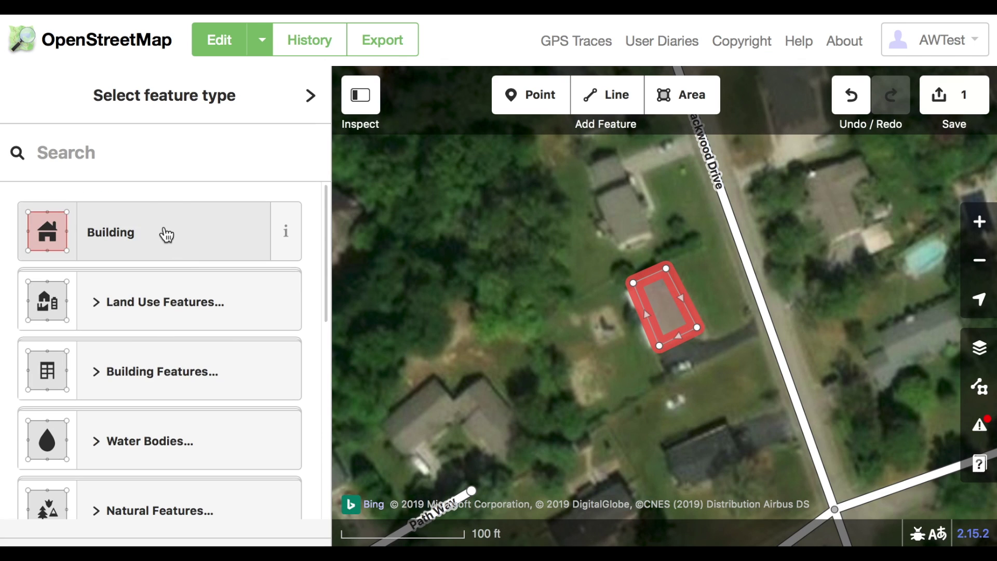
pyautogui.click(166, 235)
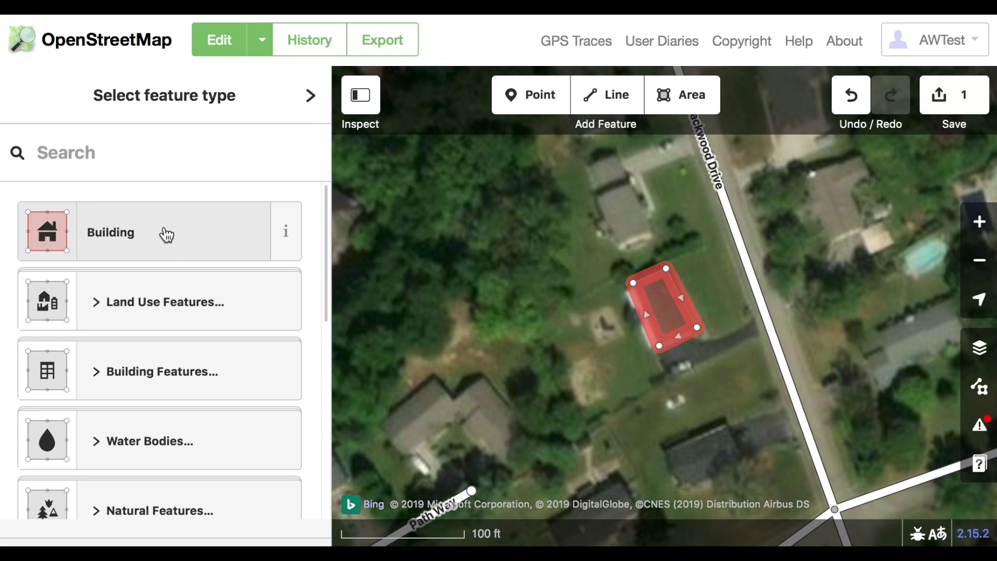
# Step: Trace another four-corner building beside Blackwood Drive, tag it Building, and square it
pyautogui.click(682, 95)
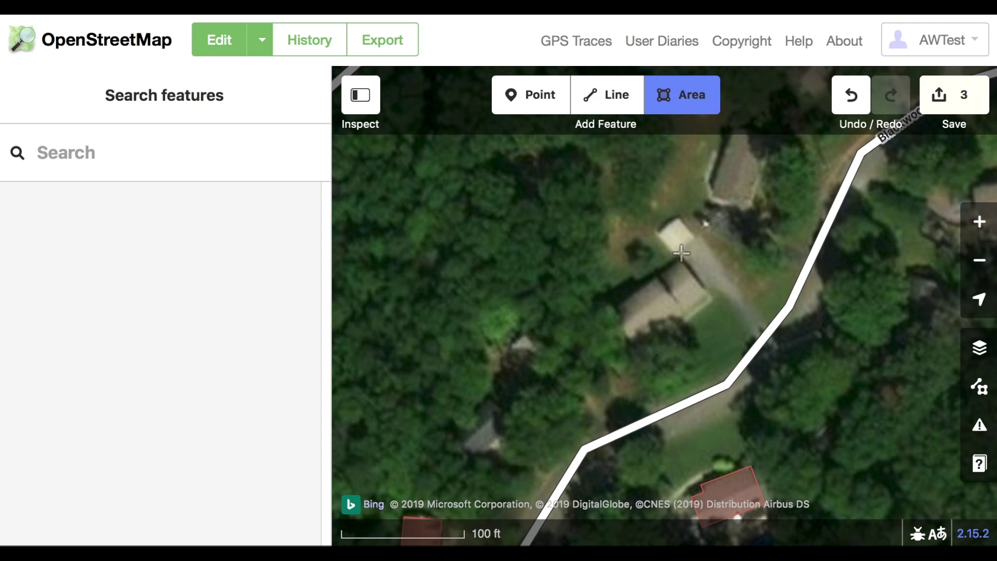
pyautogui.click(680, 259)
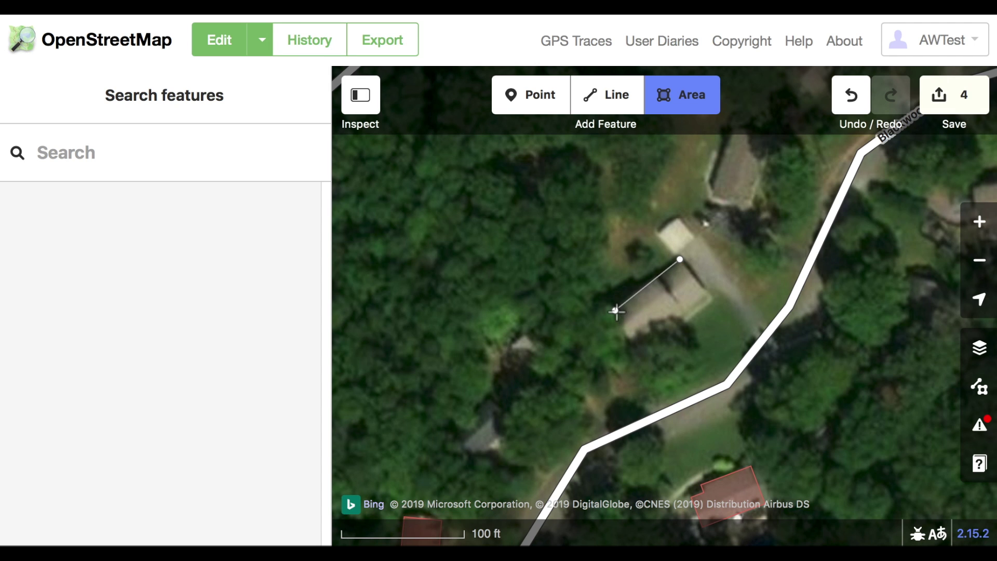
pyautogui.click(615, 310)
pyautogui.click(641, 349)
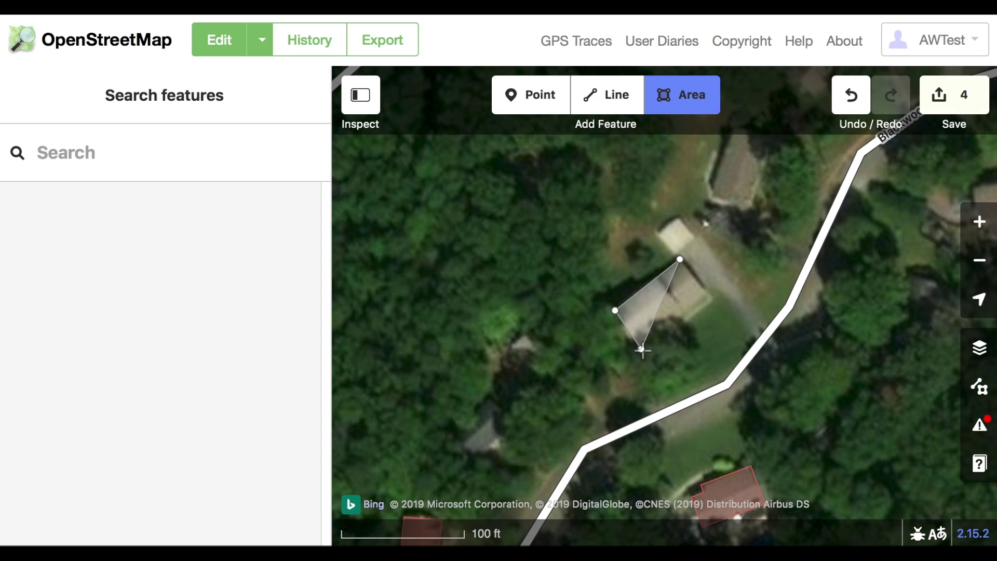
pyautogui.doubleClick(711, 298)
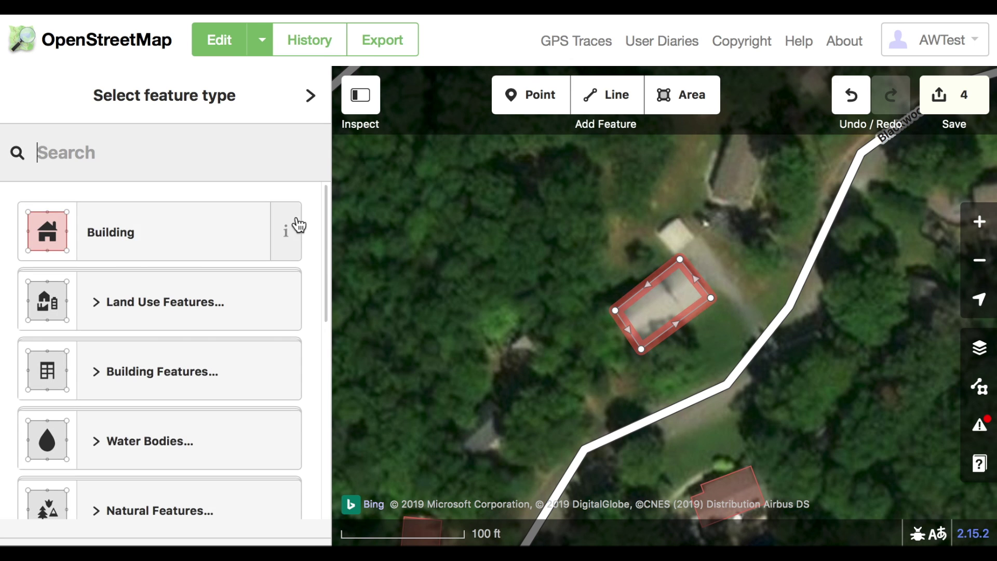
pyautogui.click(234, 231)
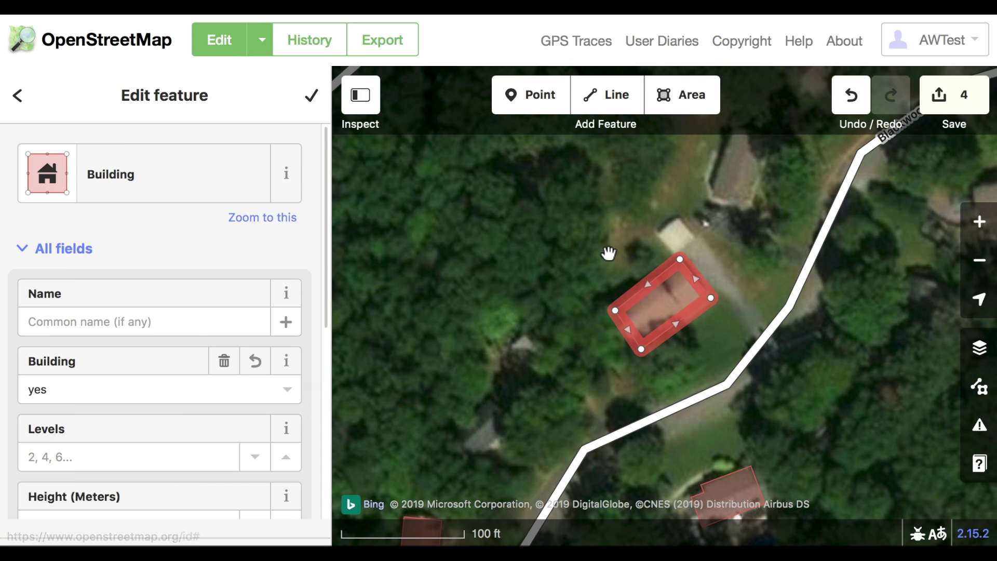
pyautogui.rightClick(699, 309)
pyautogui.click(729, 370)
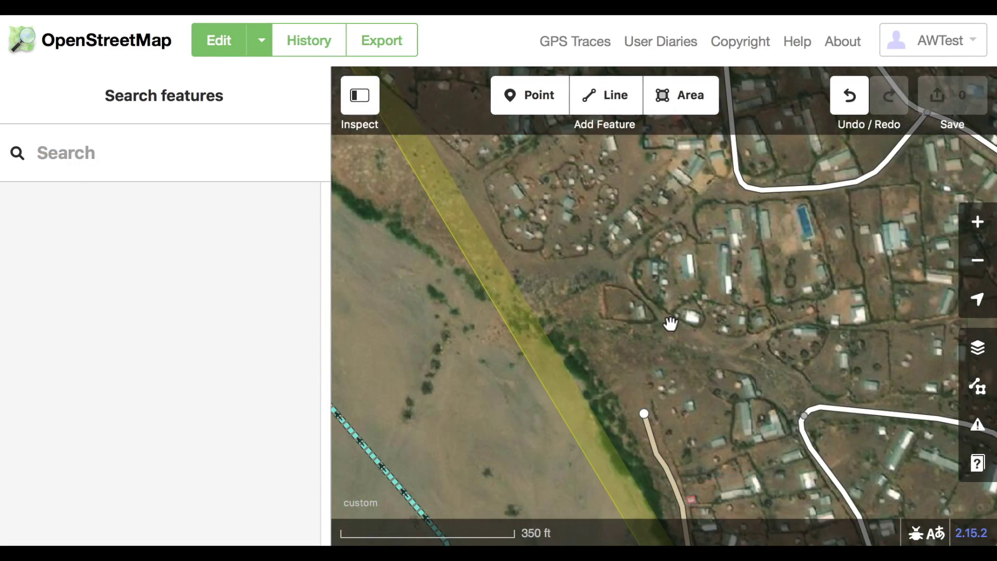
pyautogui.scroll(5, 670, 323)
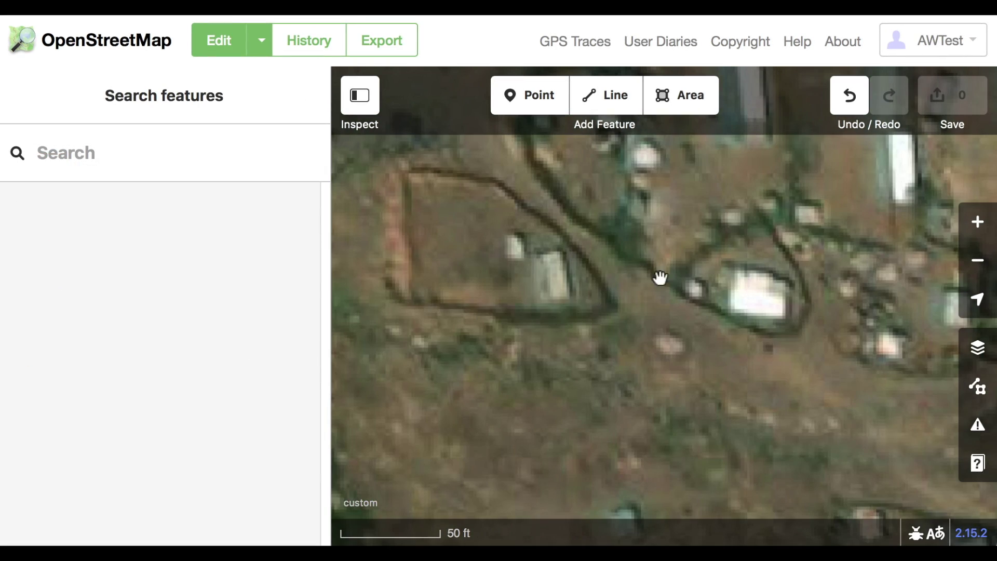
# Step: Draw a new building outline and tag it with the Building preset
pyautogui.click(678, 115)
pyautogui.click(535, 254)
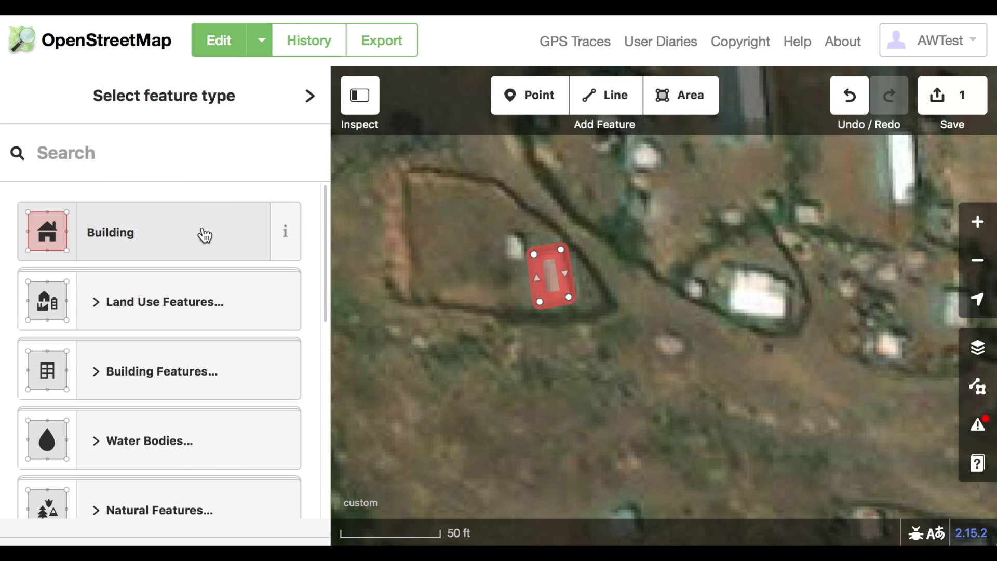
pyautogui.click(200, 234)
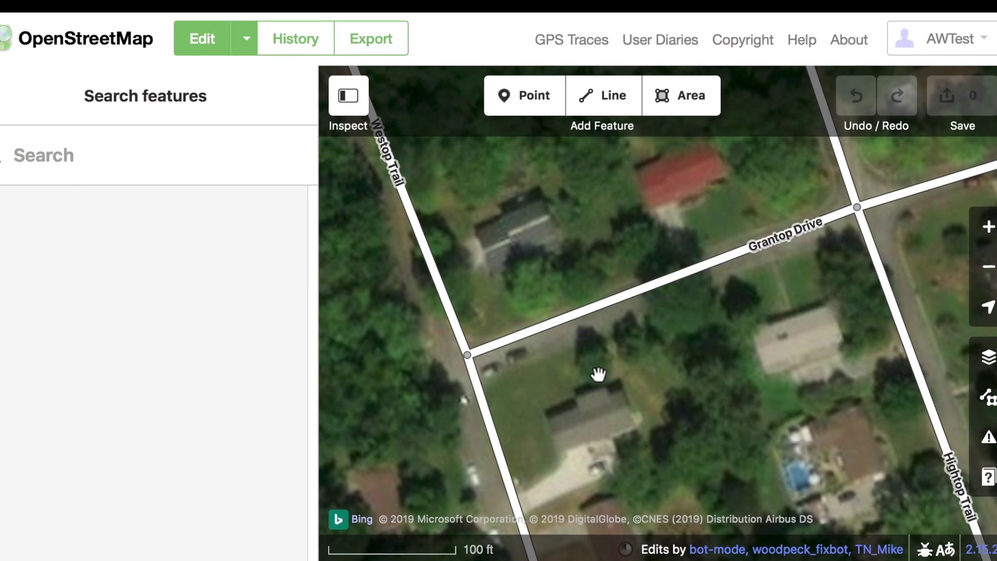
# Step: Draw another area south of Grantop Drive, square it with Q, and deselect
pyautogui.press('3')
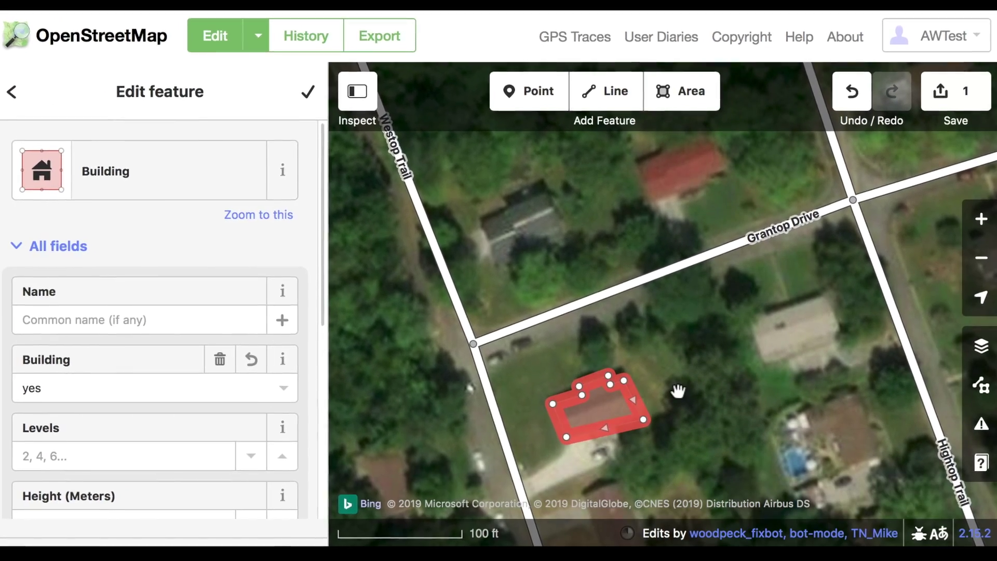
pyautogui.press('q')
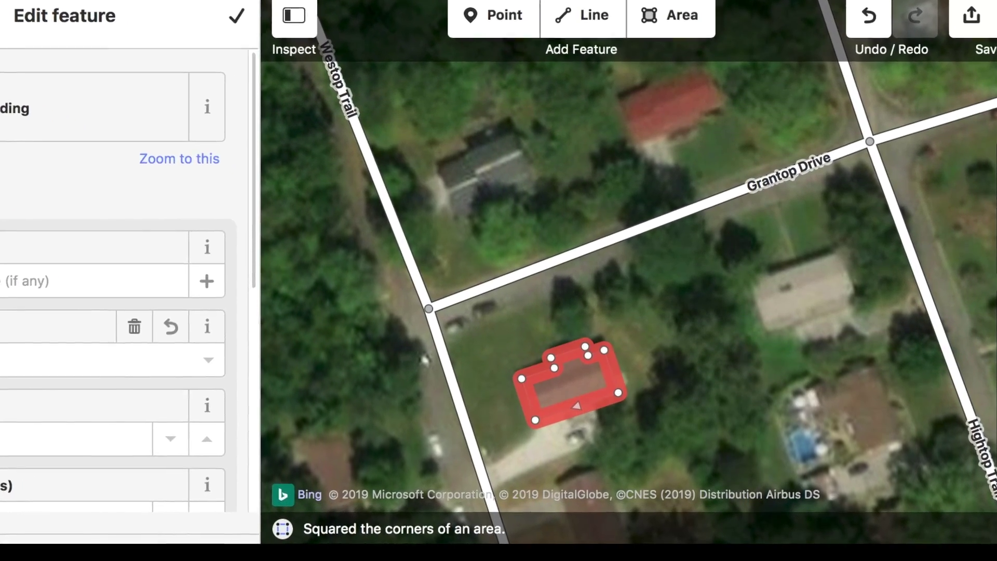
pyautogui.click(672, 377)
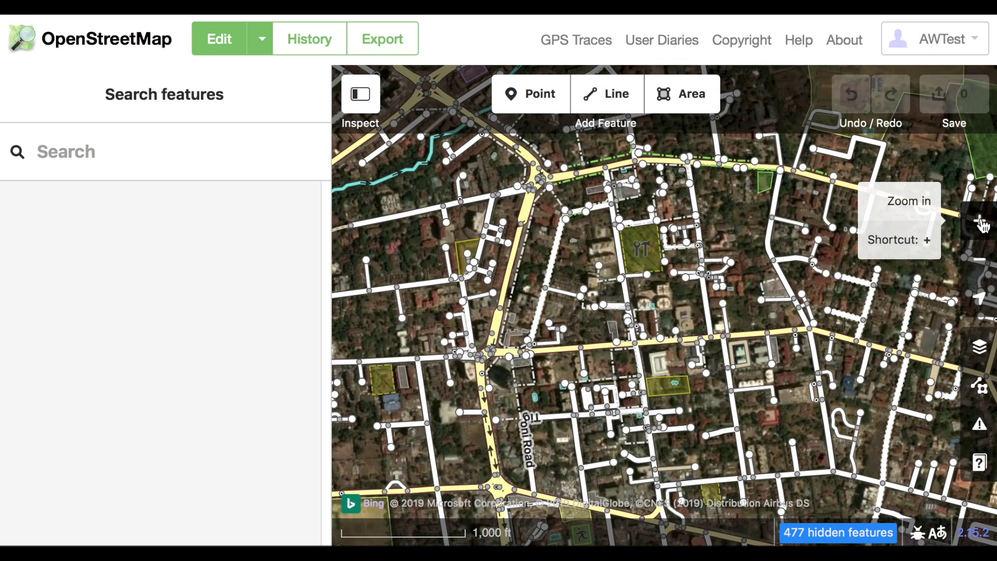
# Step: Zoom in two levels, then upload the edits with comment 'adding a few buildings from imagery'
pyautogui.click(980, 223)
pyautogui.click(981, 222)
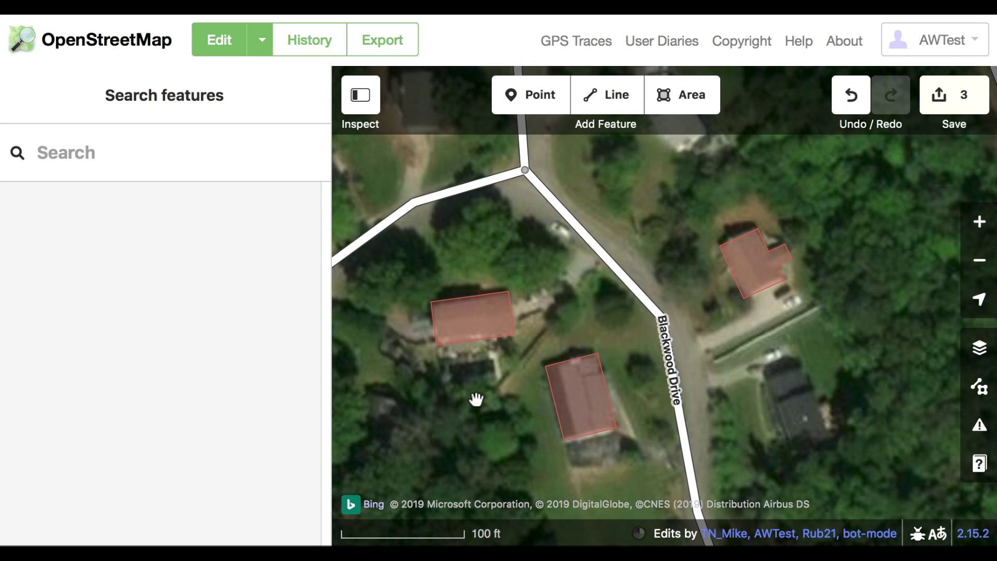
pyautogui.click(942, 97)
pyautogui.write('adding a f')
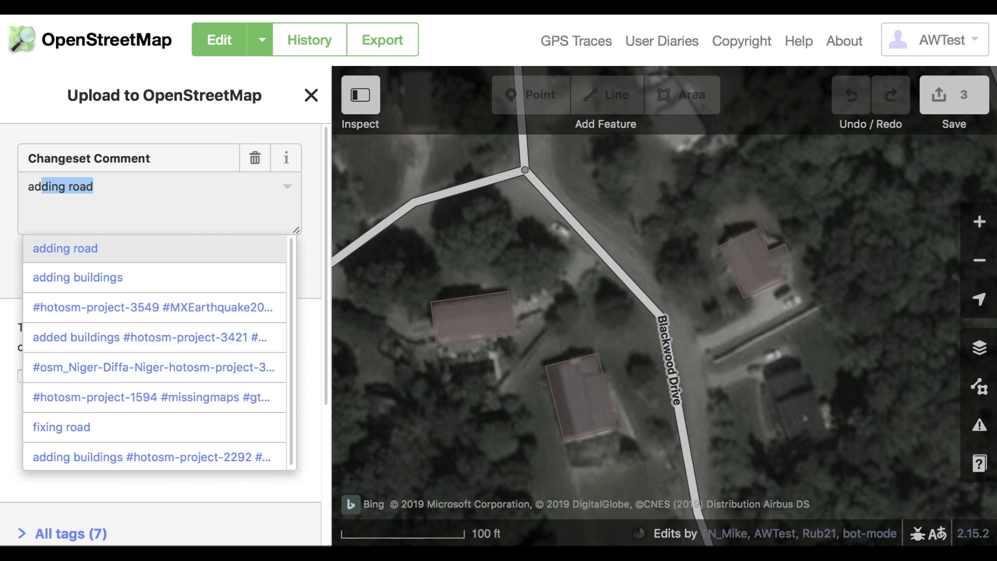
pyautogui.write('ew buildings from imagery')
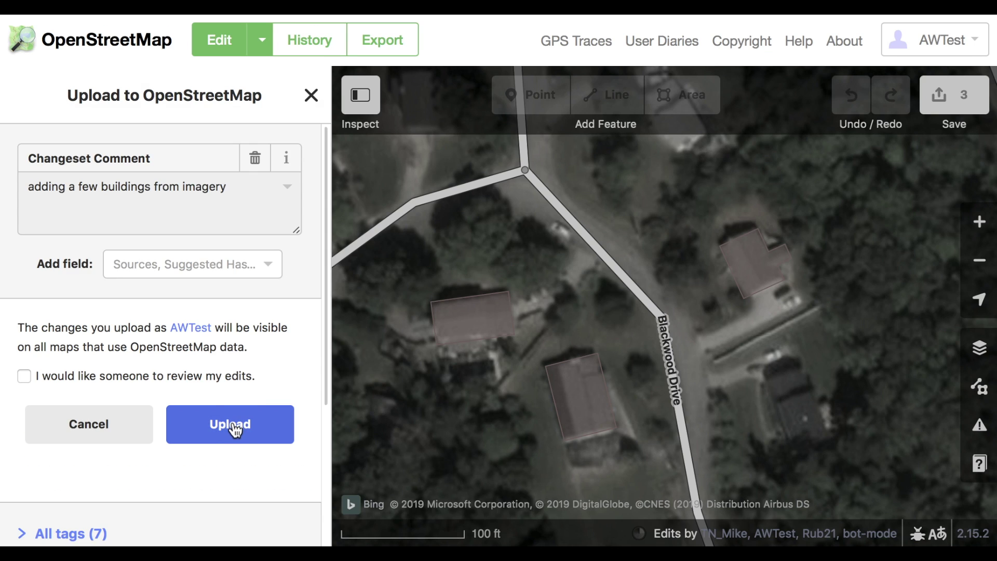
pyautogui.click(234, 425)
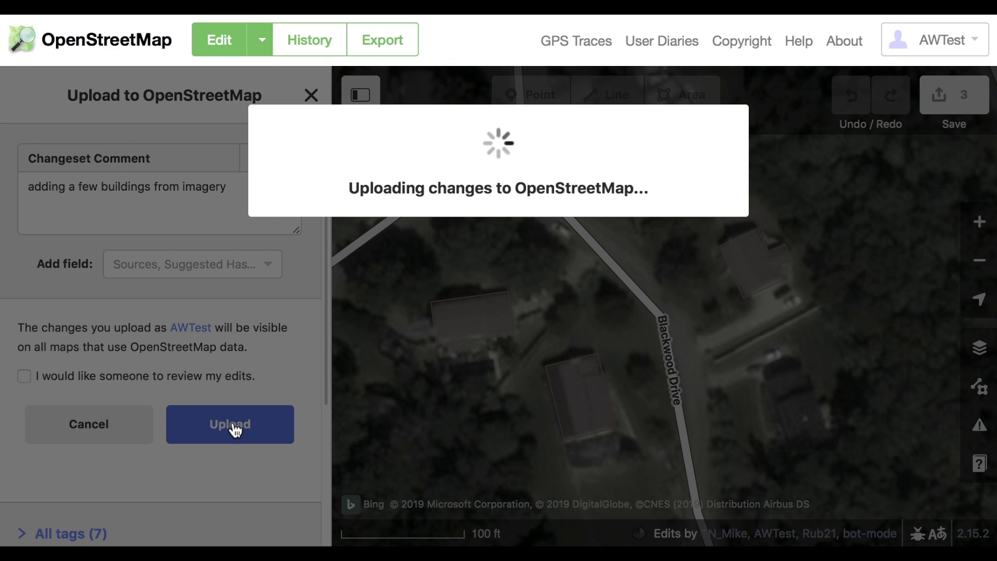